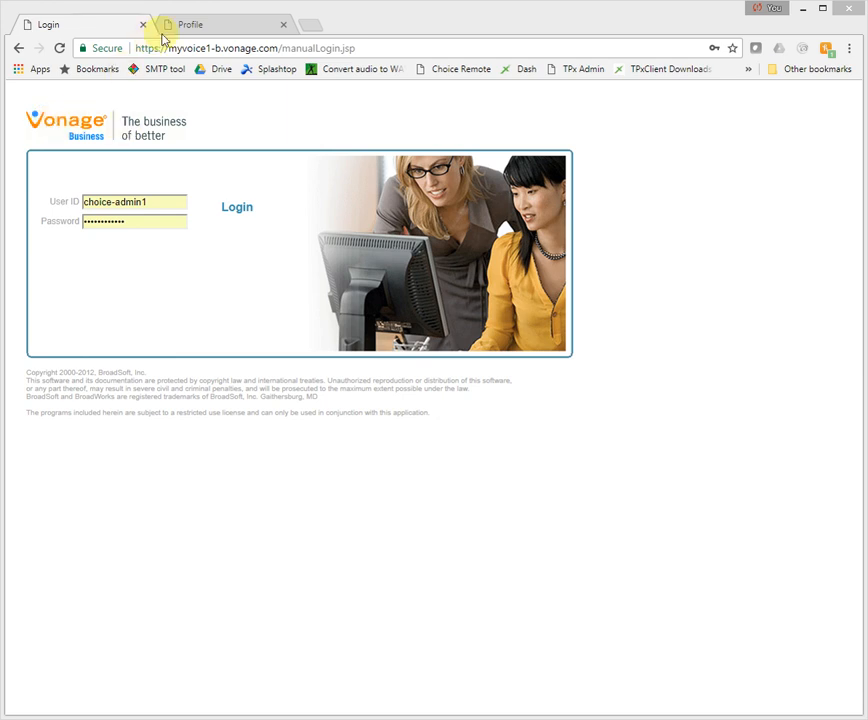
# - Sign in to the Vonage Business group portal with the saved User ID and password
pyautogui.click(192, 25)
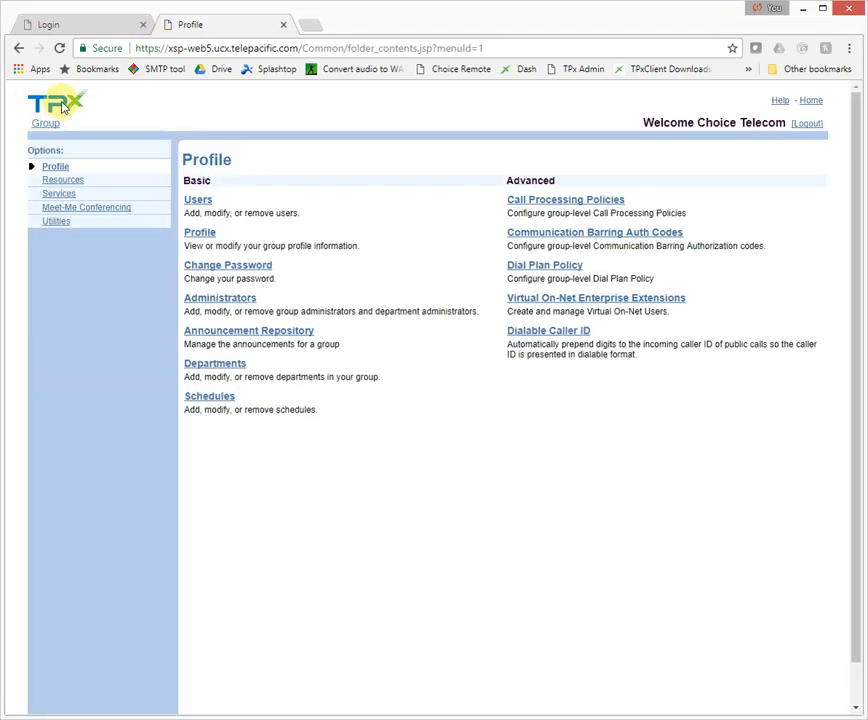
pyautogui.click(75, 24)
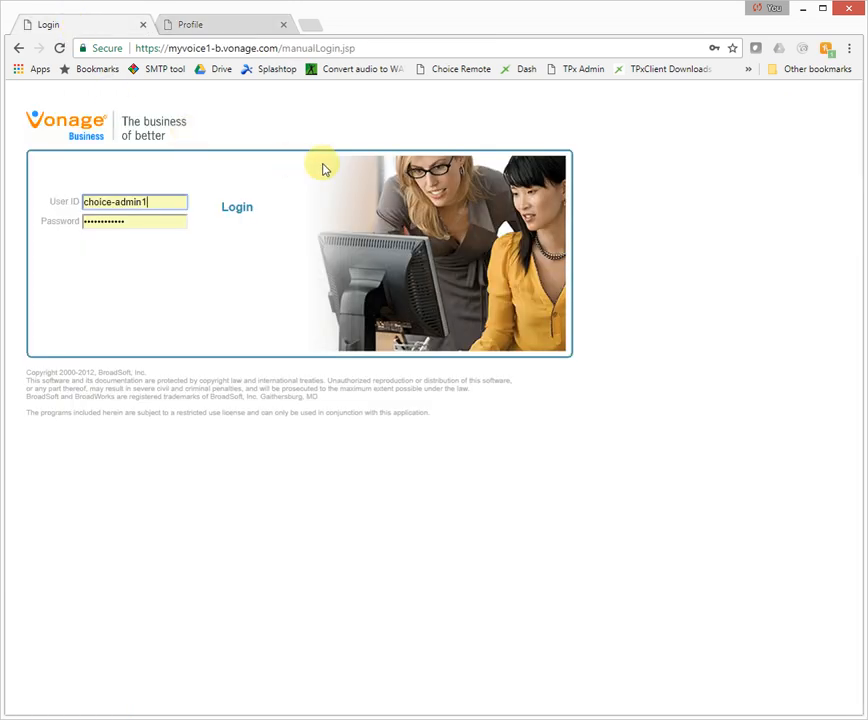
pyautogui.click(163, 201)
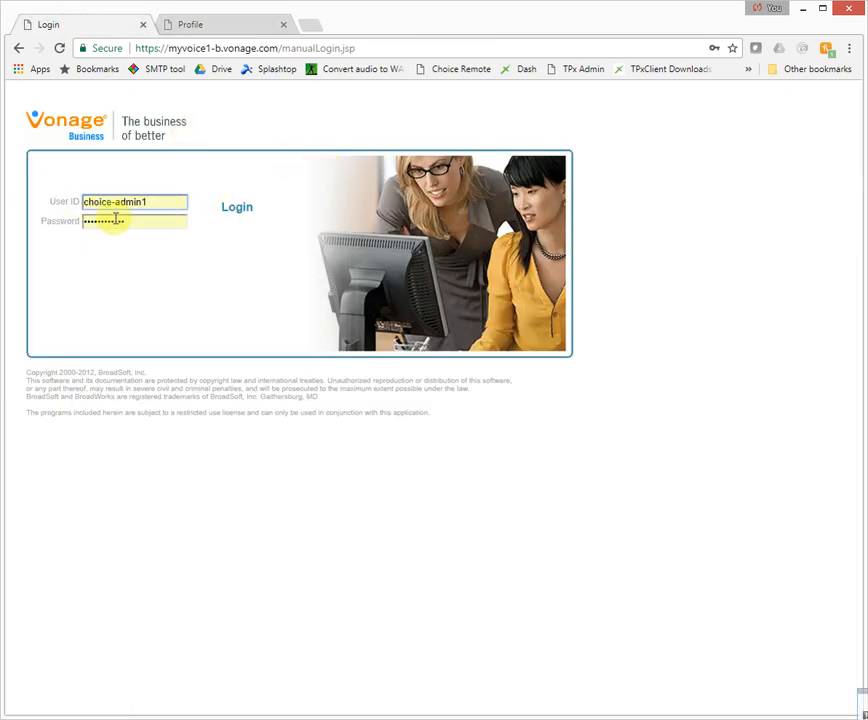
pyautogui.click(240, 208)
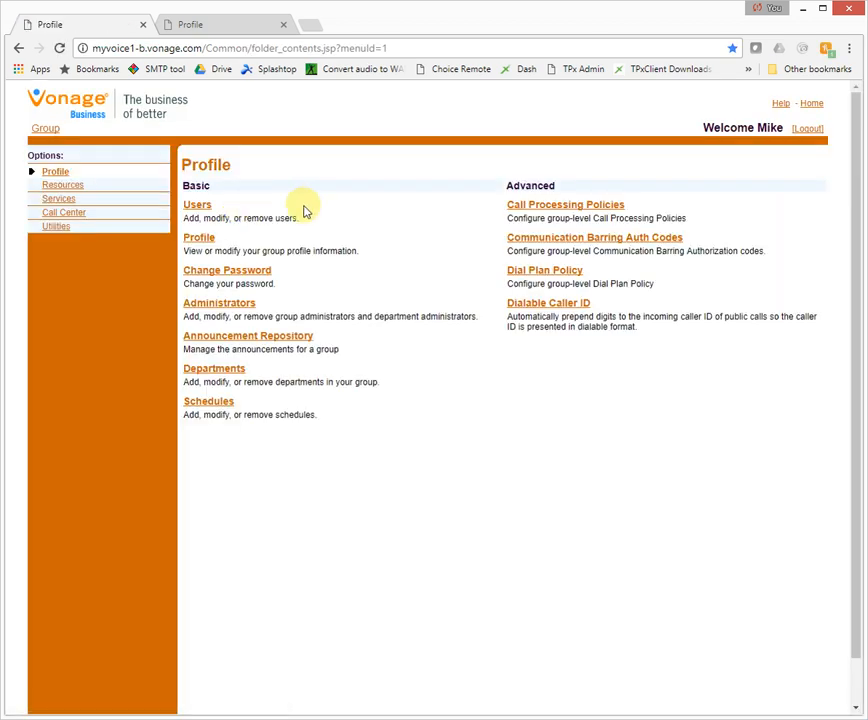
# - List all group users and open the settings for the extension 213 user
pyautogui.click(197, 206)
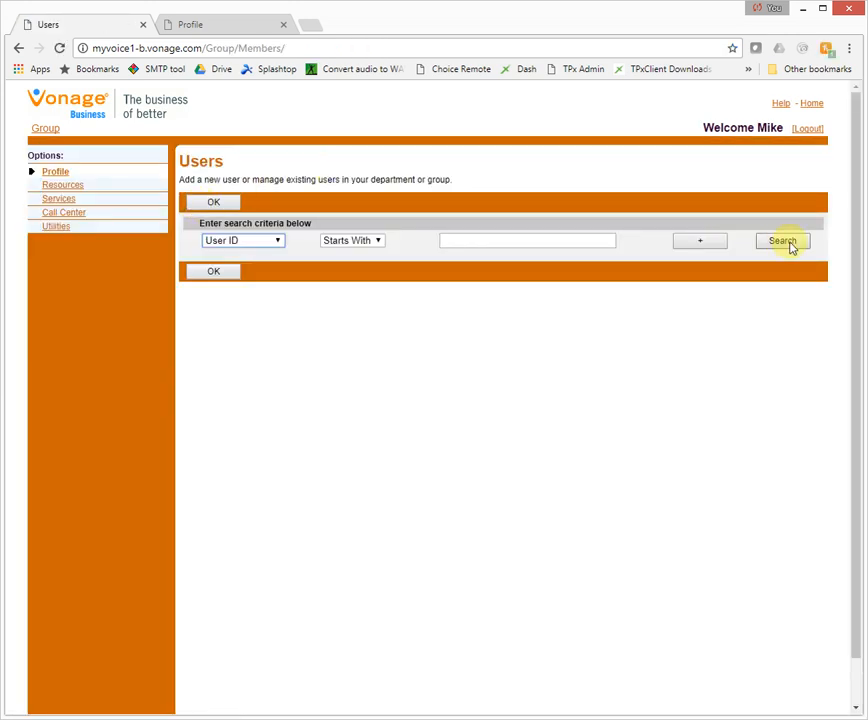
pyautogui.click(786, 243)
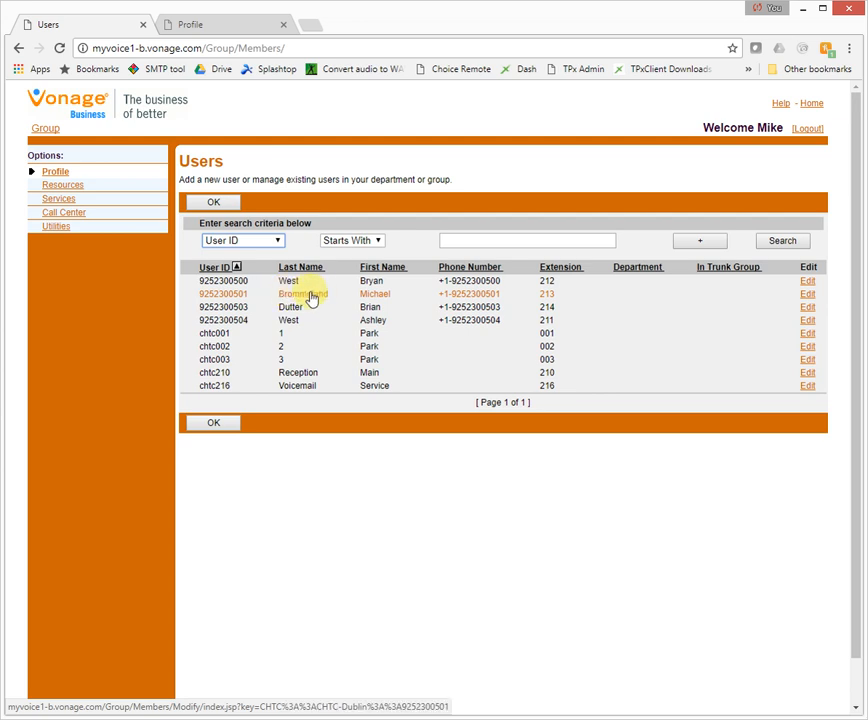
pyautogui.click(808, 295)
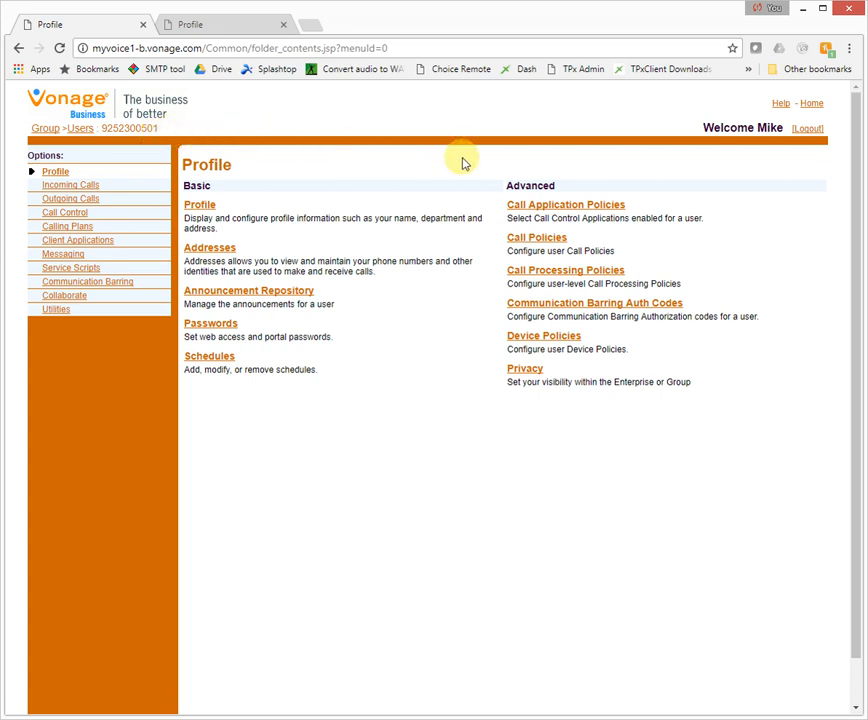
# - Set and confirm a new portal password for the extension 213 user, then save it
pyautogui.click(213, 325)
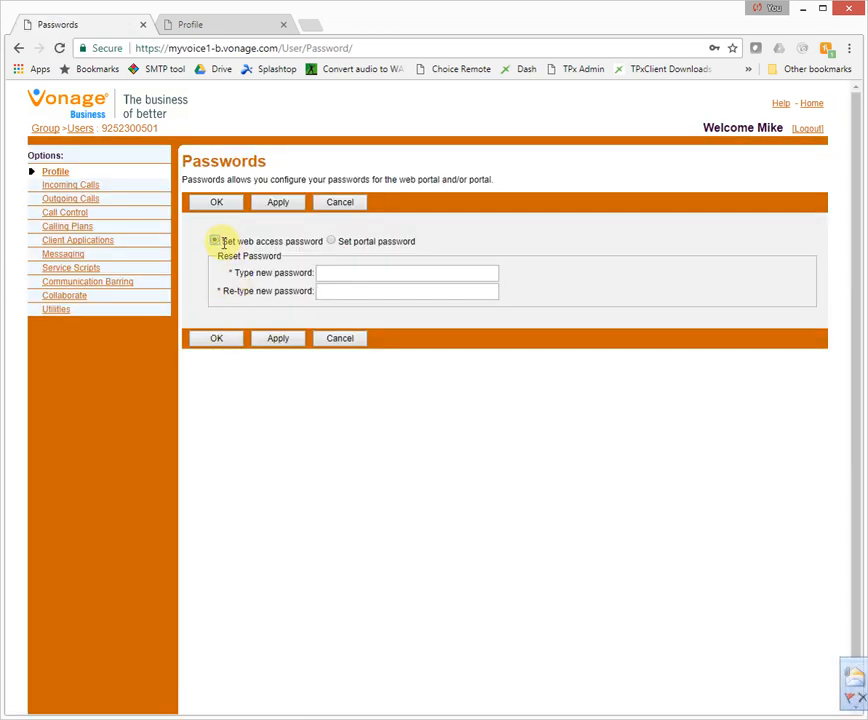
pyautogui.click(332, 243)
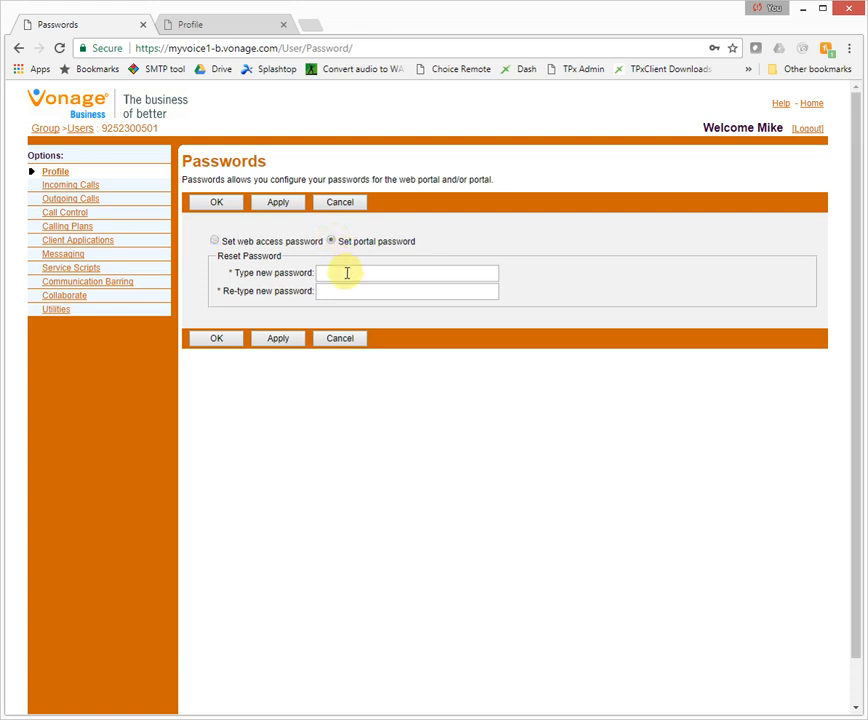
pyautogui.click(347, 273)
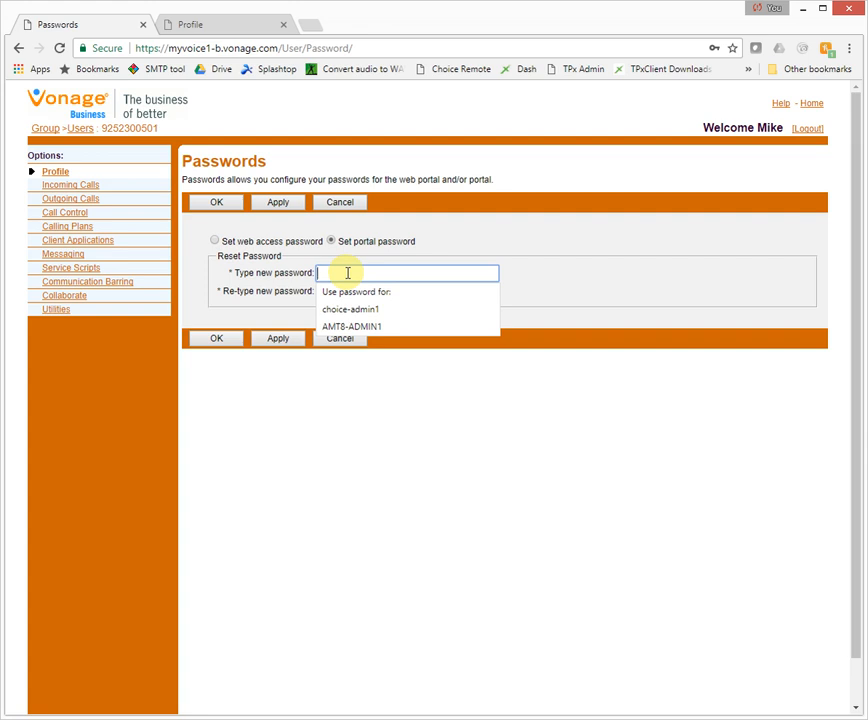
pyautogui.write('p')
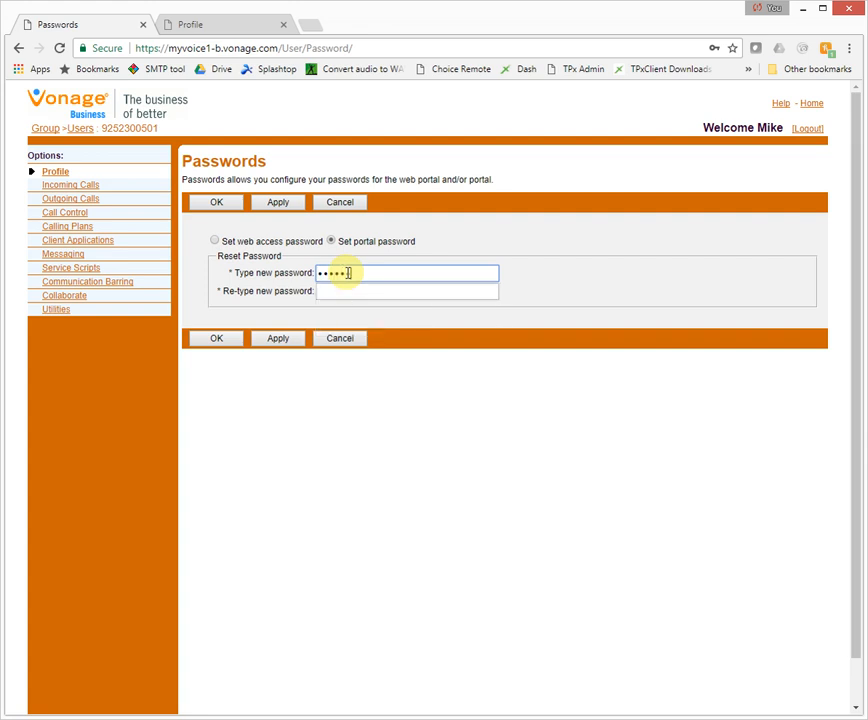
pyautogui.click(349, 289)
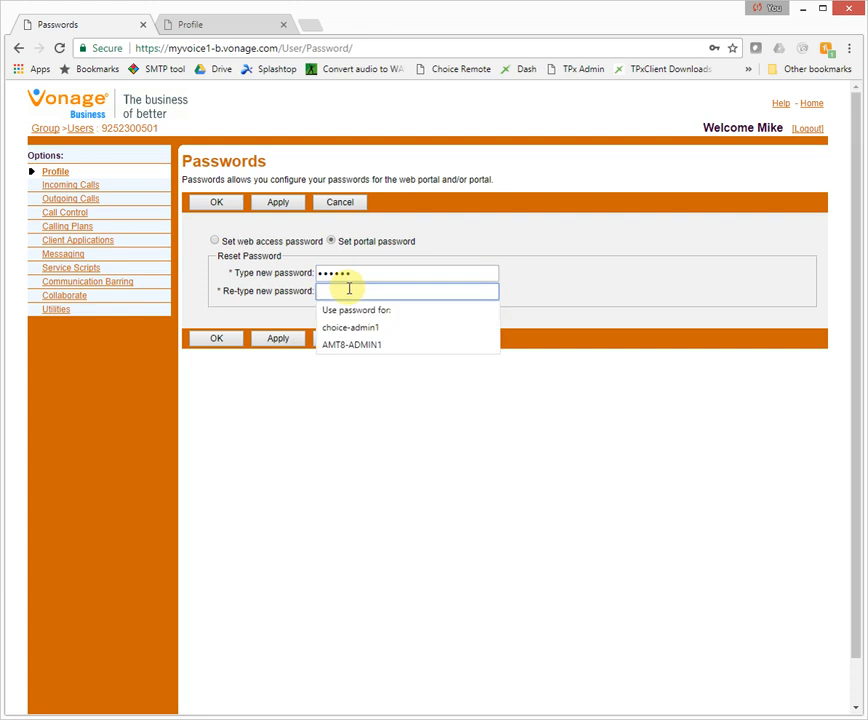
pyautogui.write('pa')
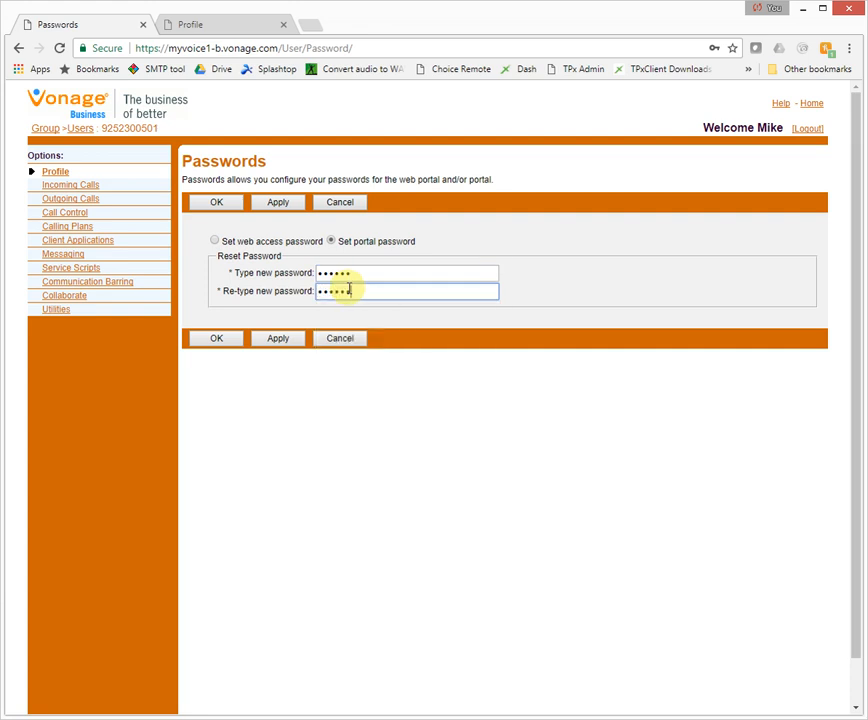
pyautogui.click(224, 341)
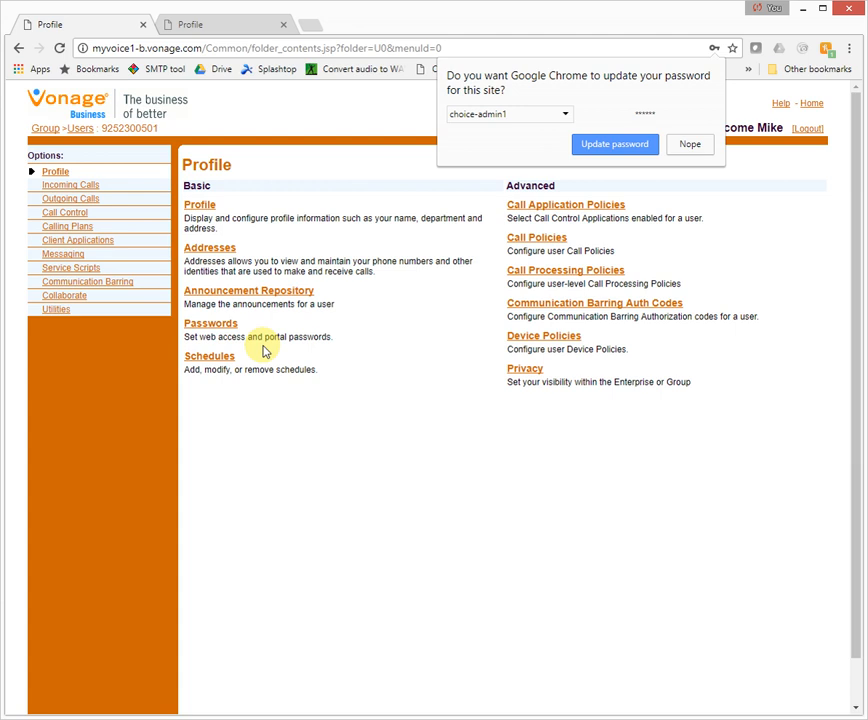
# - Dismiss Chrome's update-password prompt and go to the user's Messaging options
pyautogui.click(688, 145)
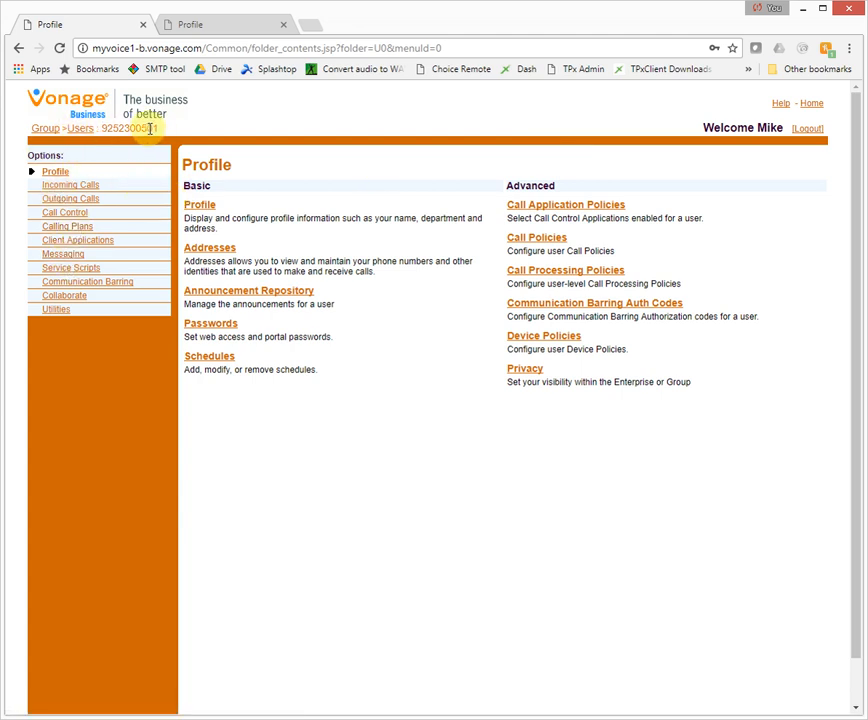
pyautogui.click(62, 256)
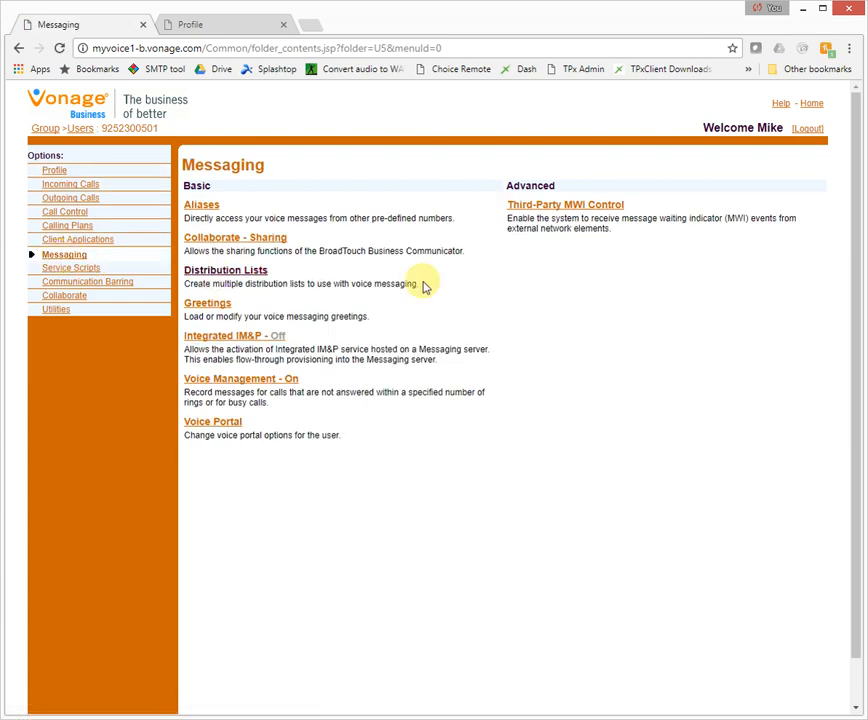
# - In Voice Management, stop sending busy calls to voicemail, e-mail voicemail copies to the user's address, and save
pyautogui.click(248, 382)
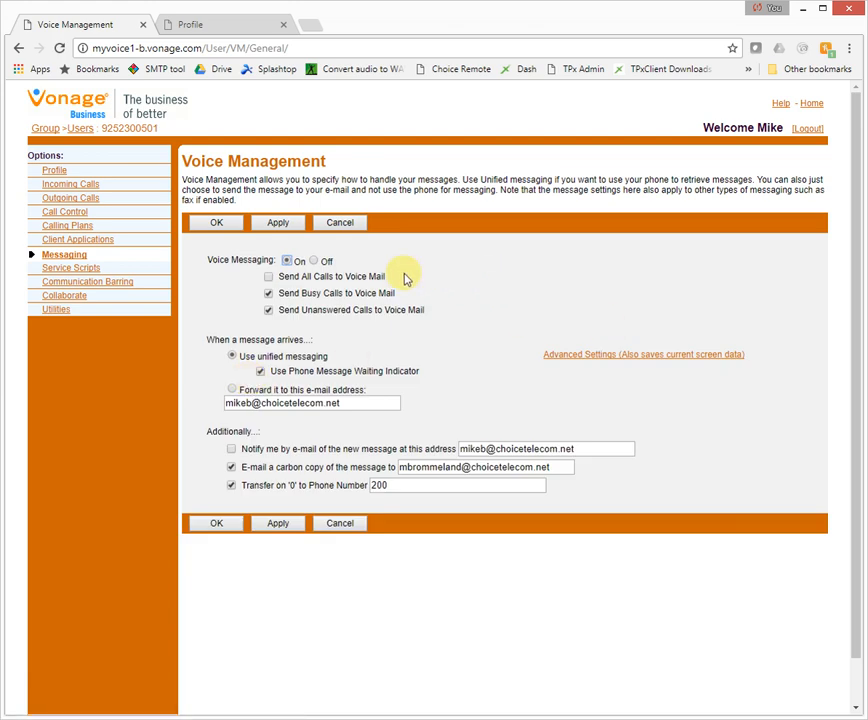
pyautogui.click(268, 294)
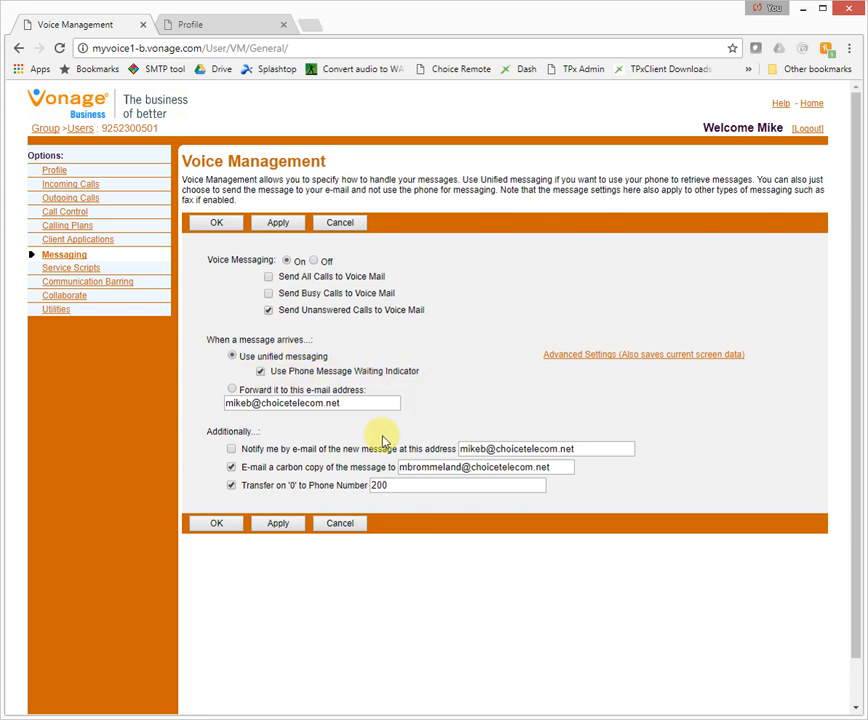
pyautogui.click(232, 467)
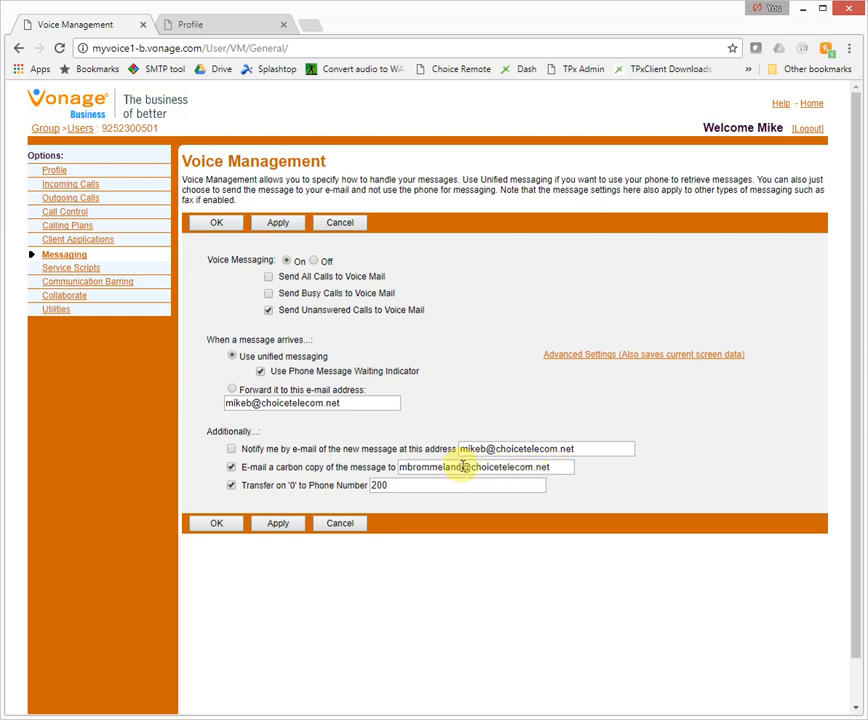
pyautogui.moveTo(462, 467); pyautogui.dragTo(320, 466)
pyautogui.write('mikeb')
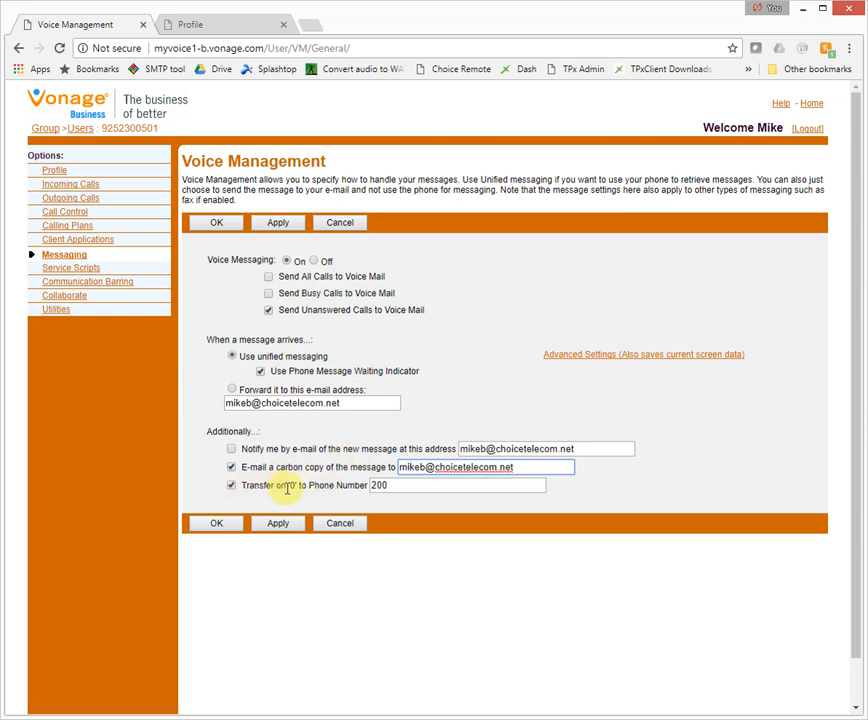
pyautogui.click(370, 486)
pyautogui.doubleClick(370, 486)
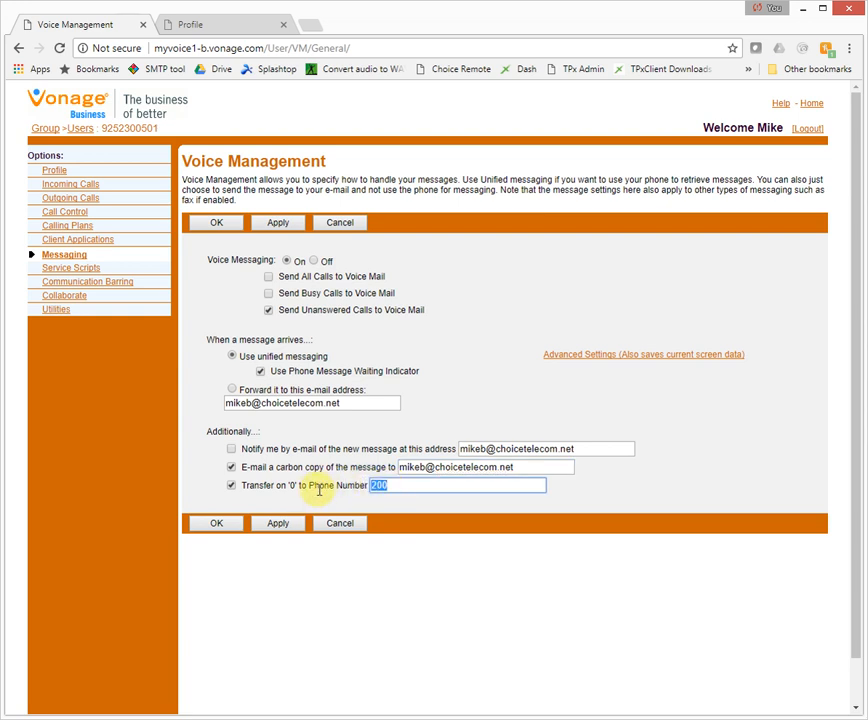
pyautogui.click(213, 525)
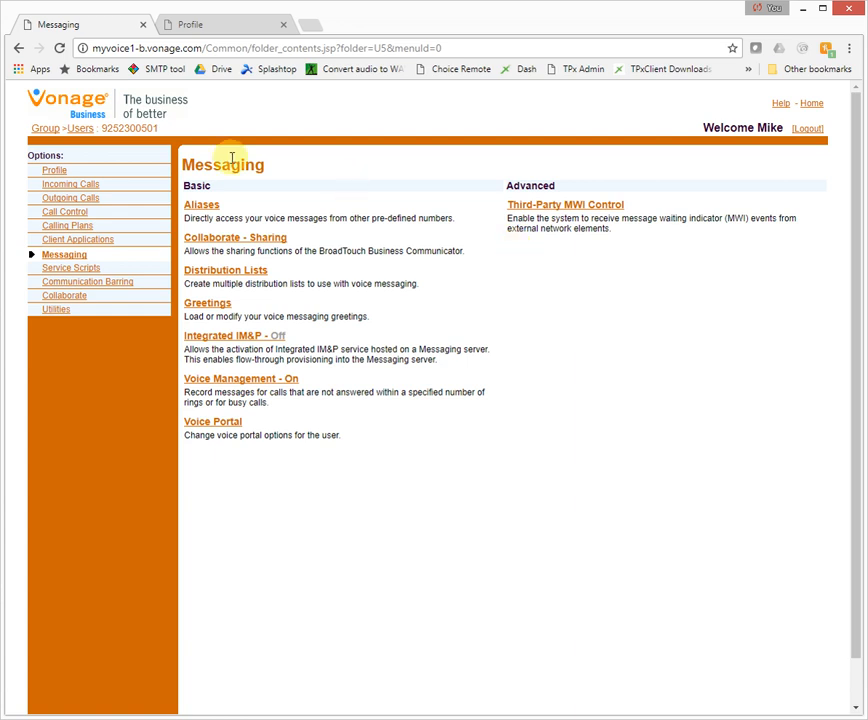
# - Search the group's Users list and open the extension 213 user's profile
pyautogui.click(80, 130)
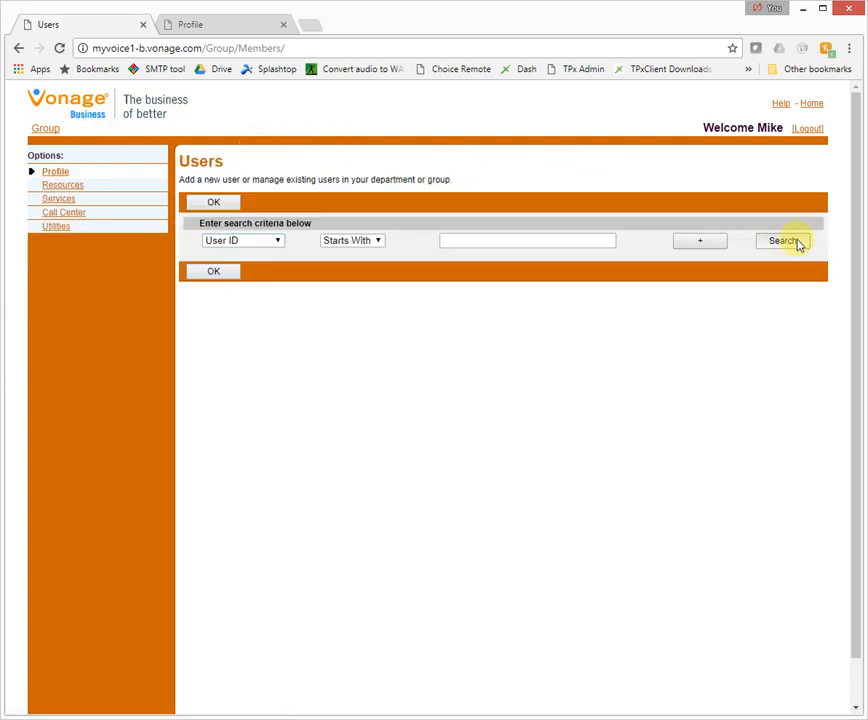
pyautogui.click(799, 244)
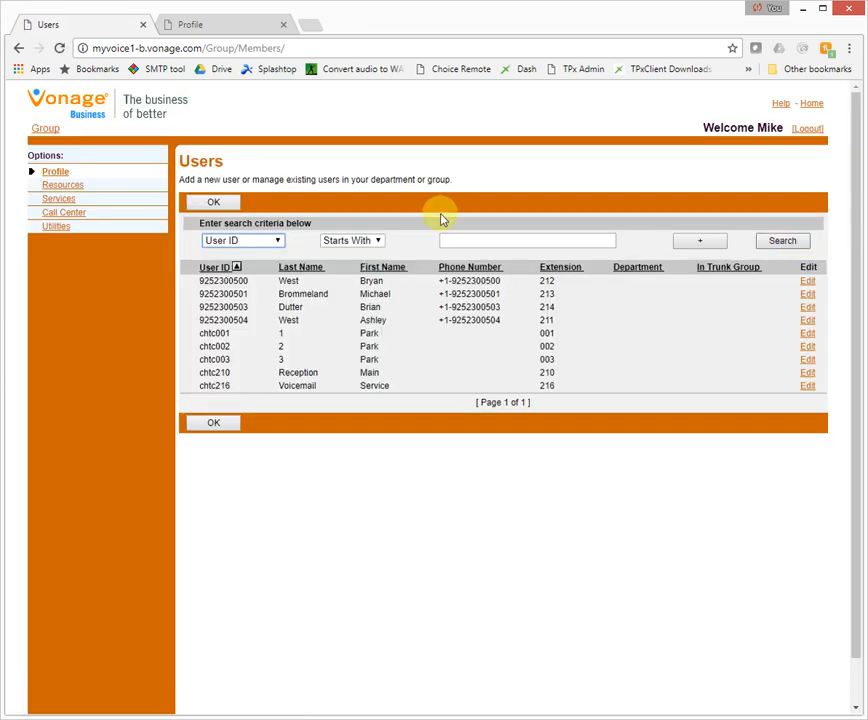
pyautogui.click(376, 297)
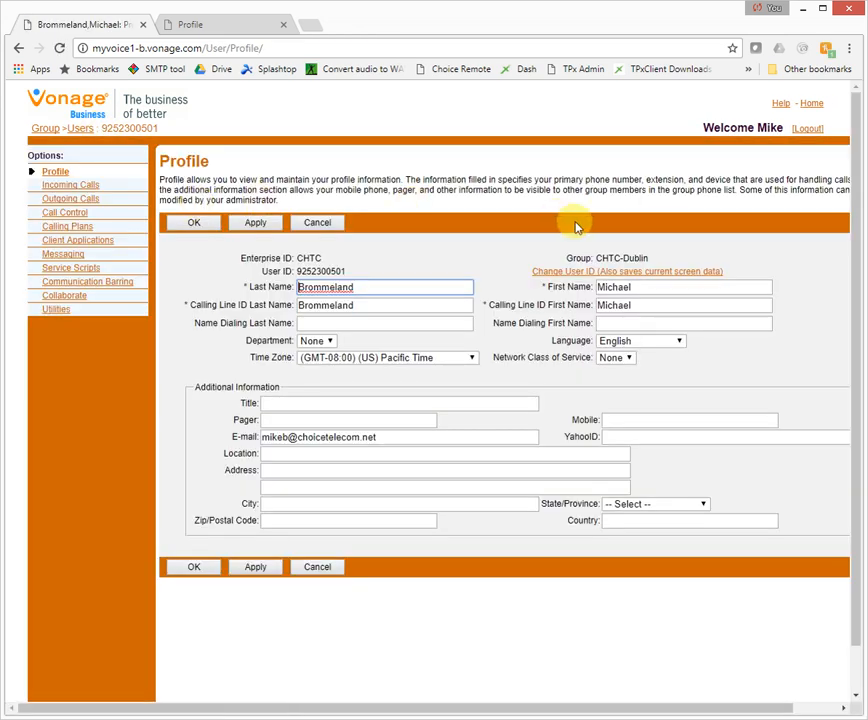
# - Replace the last name, first name and both calling line ID names with the new name, then save
pyautogui.doubleClick(402, 284)
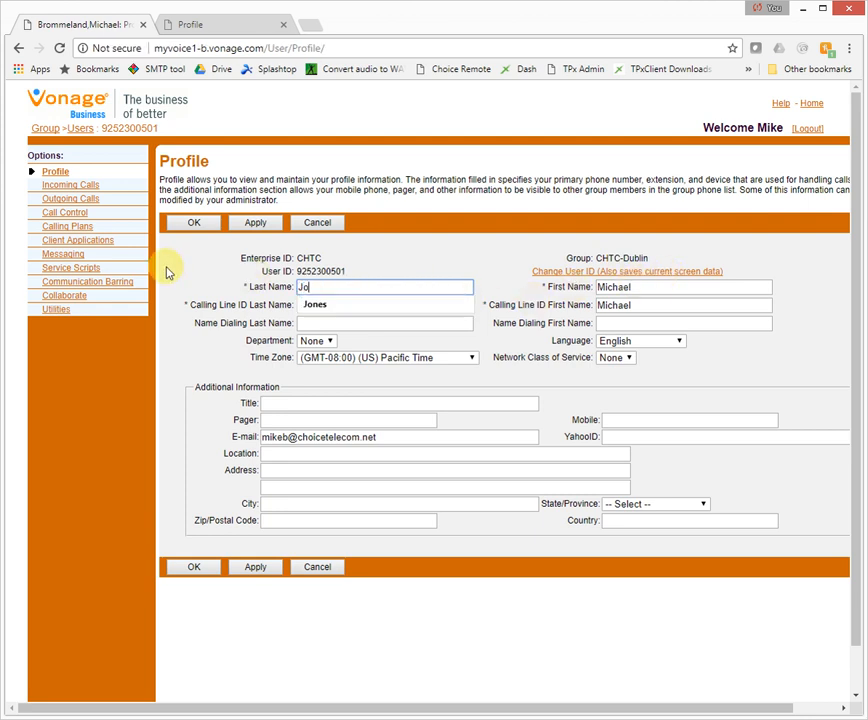
pyautogui.press('Tab')
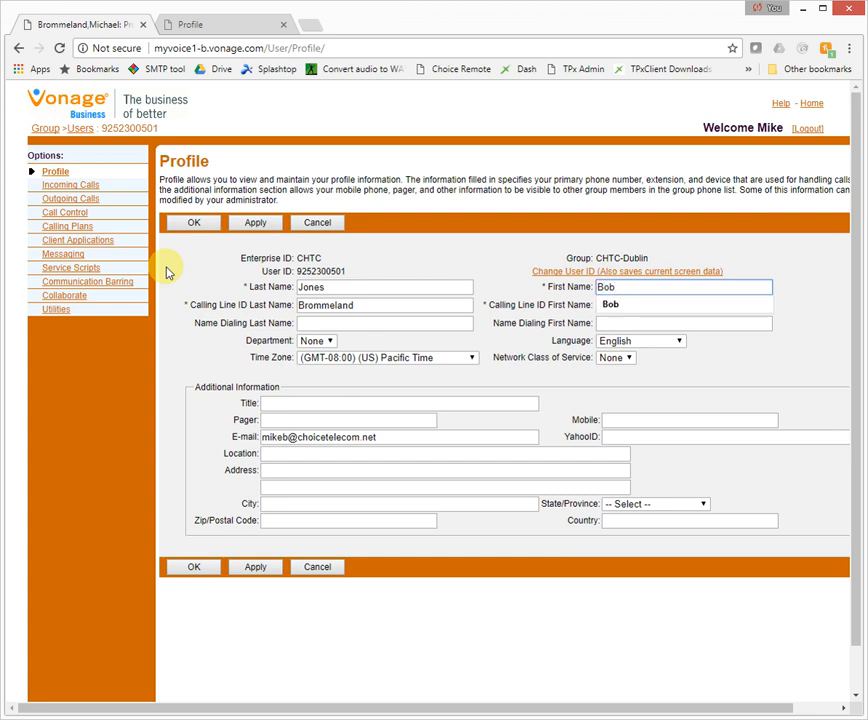
pyautogui.press('Tab')
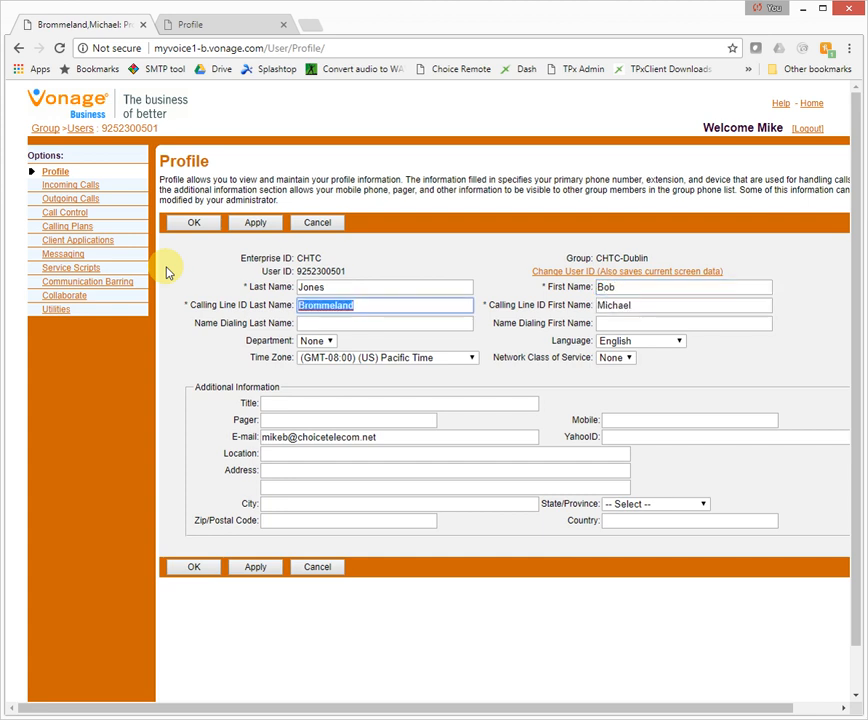
pyautogui.press('Tab')
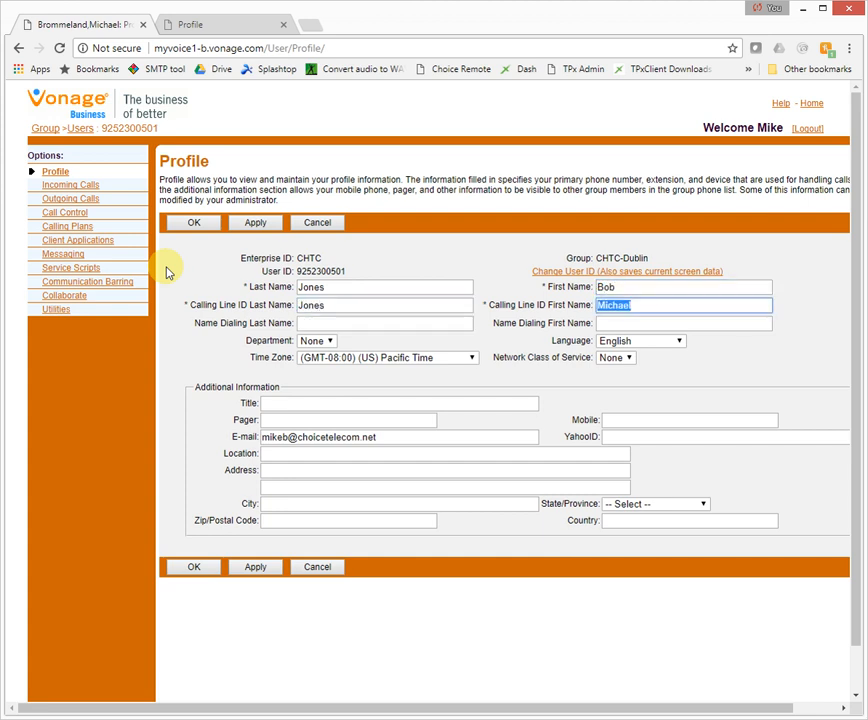
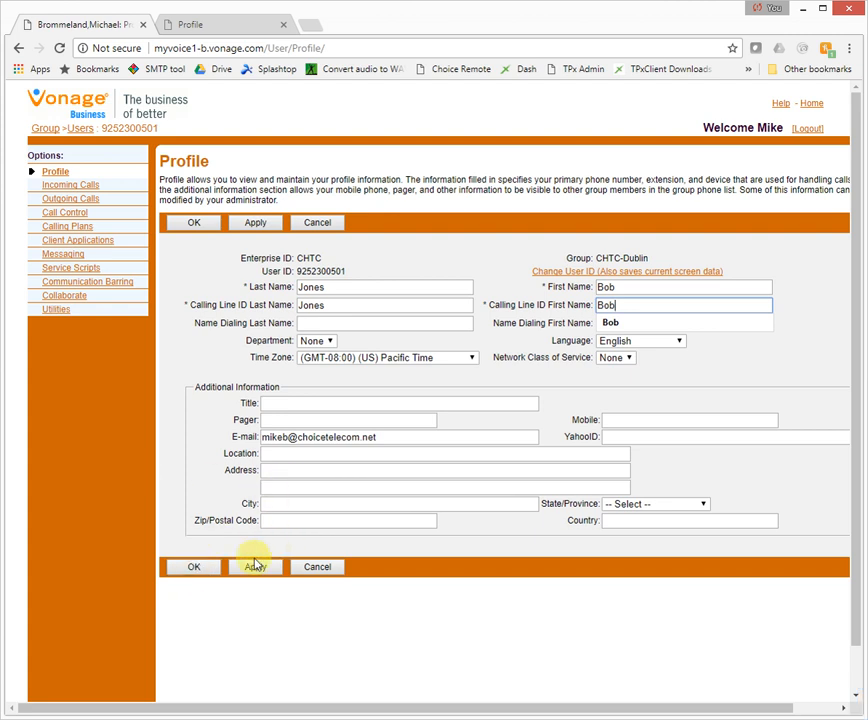
pyautogui.click(194, 569)
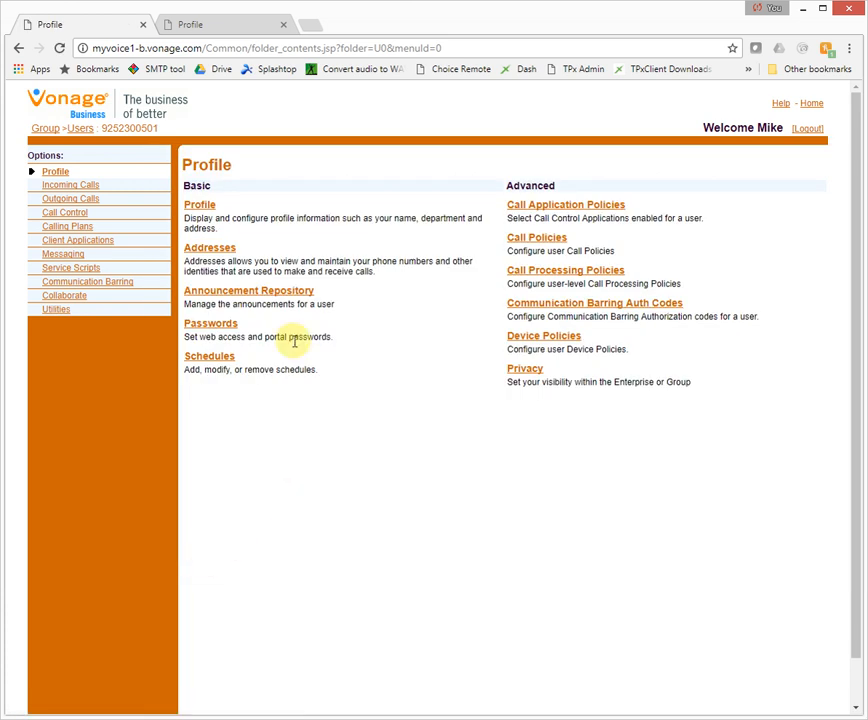
# - List the group's users to confirm extension 213's new name, then log out
pyautogui.click(74, 130)
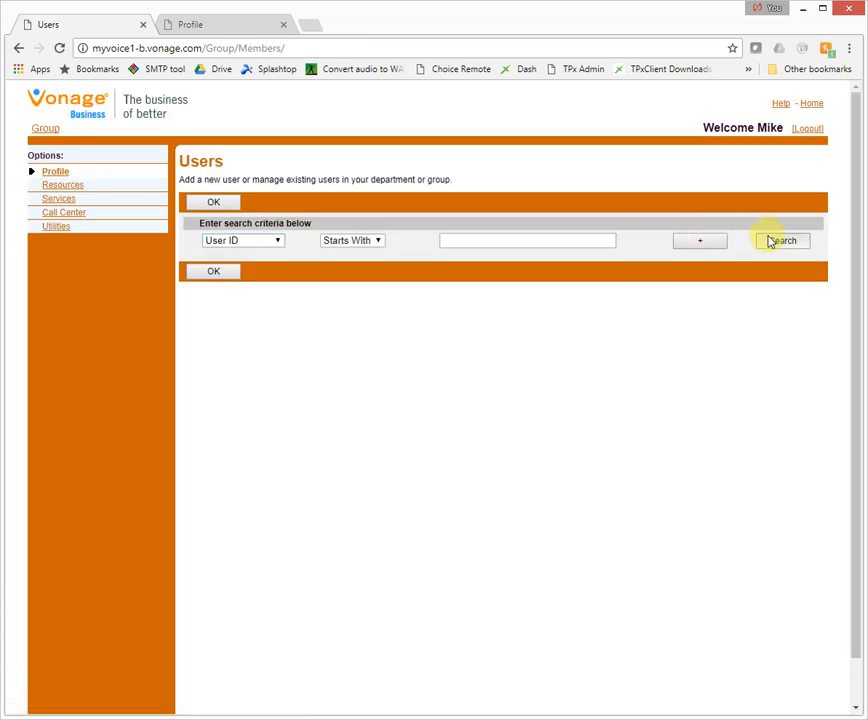
pyautogui.click(772, 241)
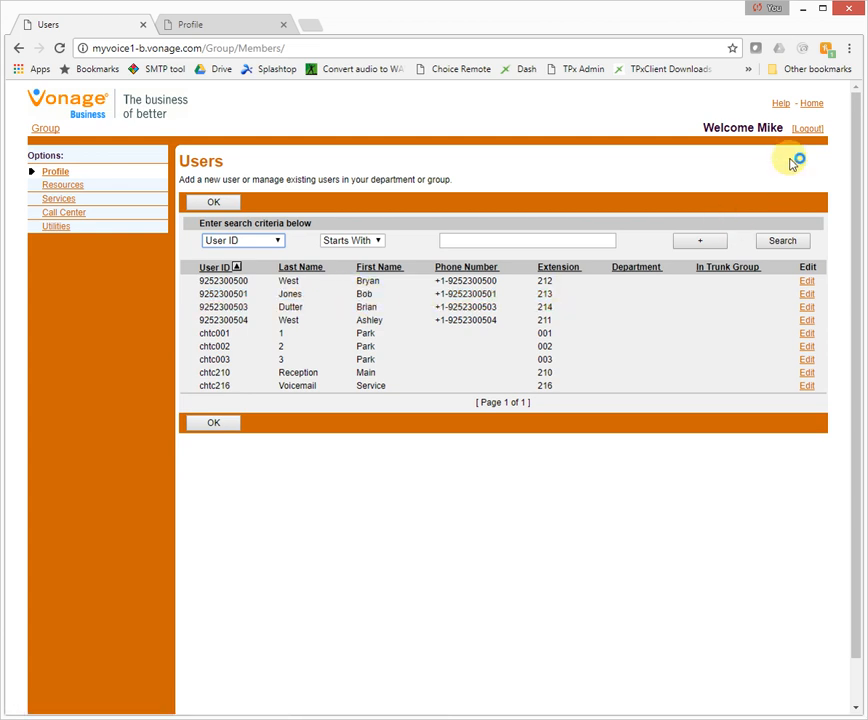
pyautogui.click(804, 130)
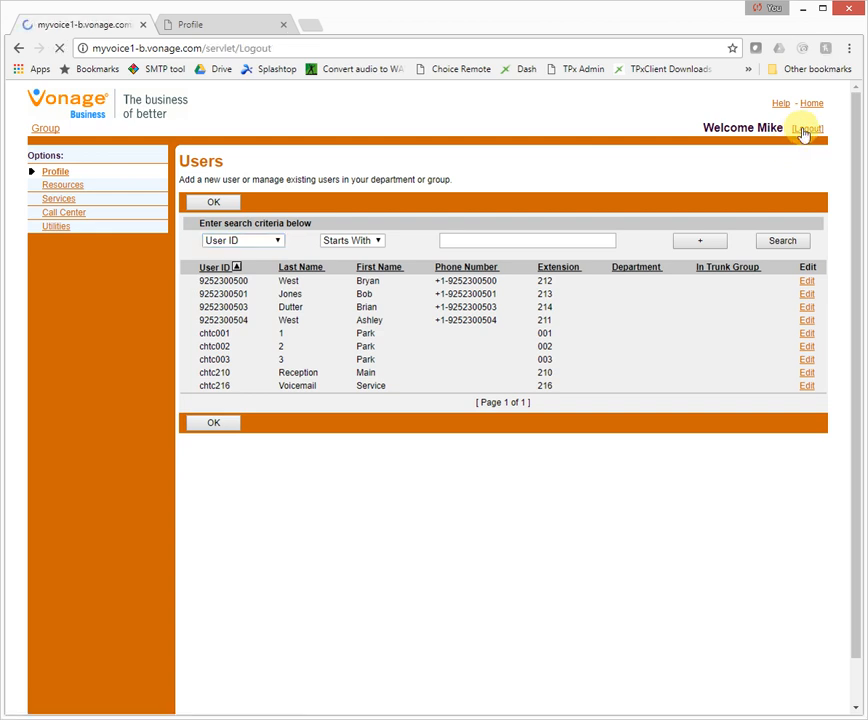